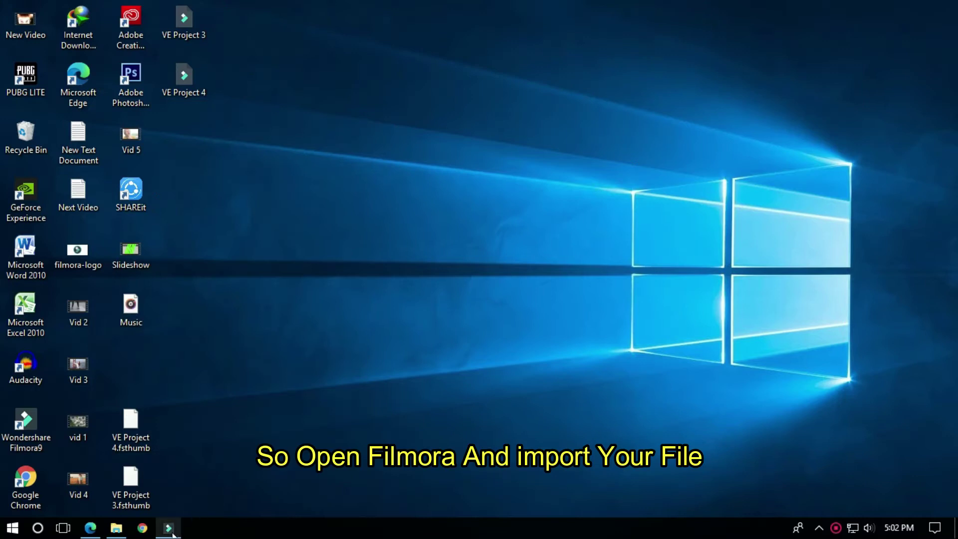
Open Filmora 9 and line up vid 1, Vid 2, Vid 3, Vid 4 and Vid 5 on the video track
left_click(170, 530)
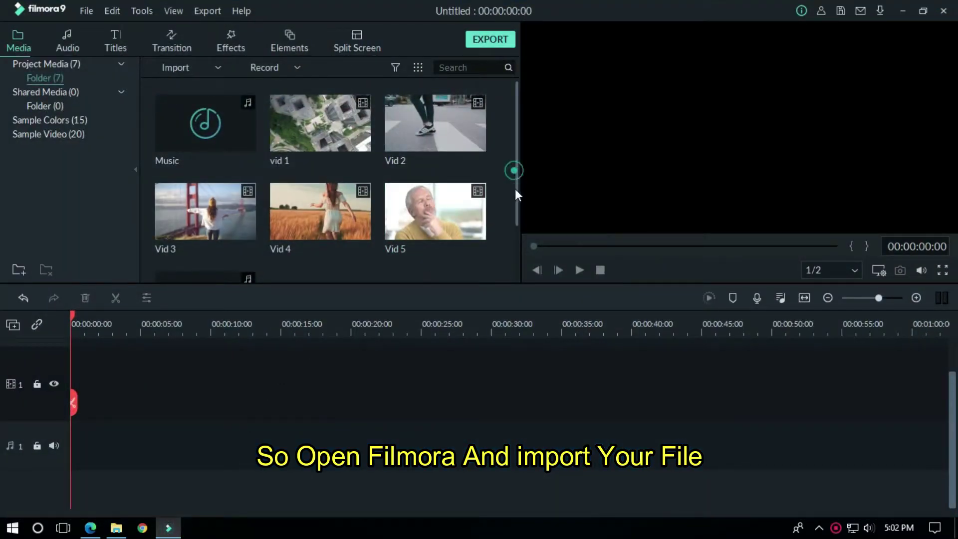
mouse_move(519, 221)
left_mouse_down()
mouse_move(508, 274)
mouse_move(510, 188)
left_mouse_up()
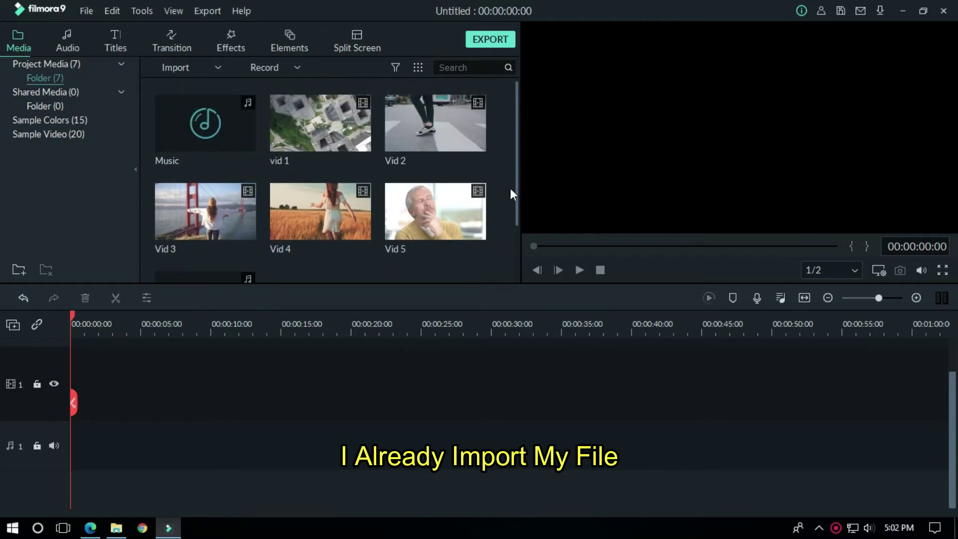
left_click_drag(315, 124, 105, 383)
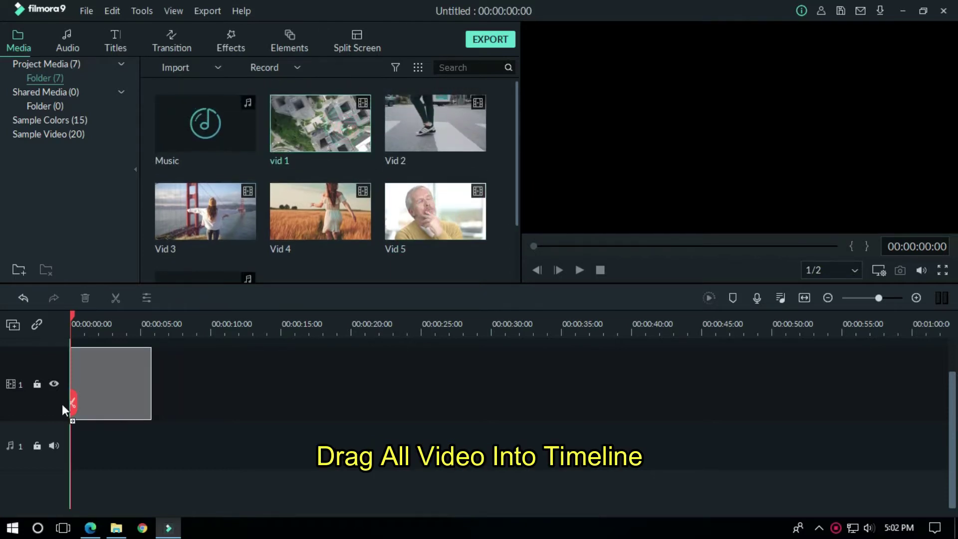
left_click_drag(435, 124, 187, 374)
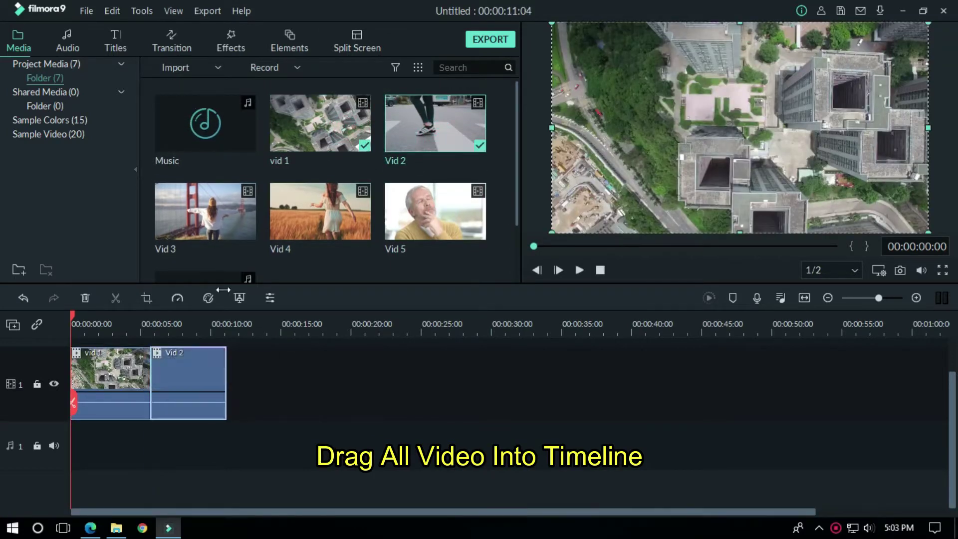
left_click_drag(230, 220, 244, 381)
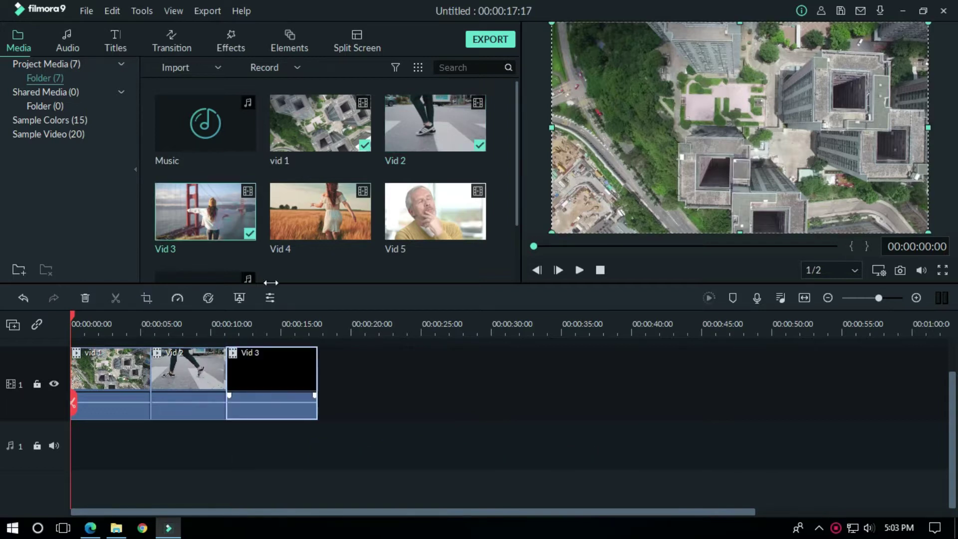
left_click_drag(322, 213, 329, 387)
left_click_drag(435, 214, 413, 389)
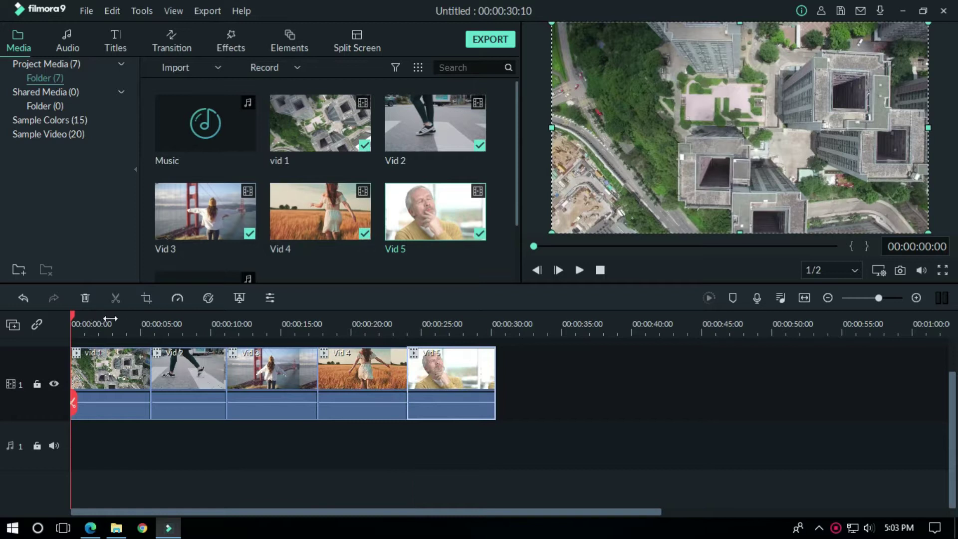
left_click(143, 323)
scroll(257, 321, "up", 2, "alt")
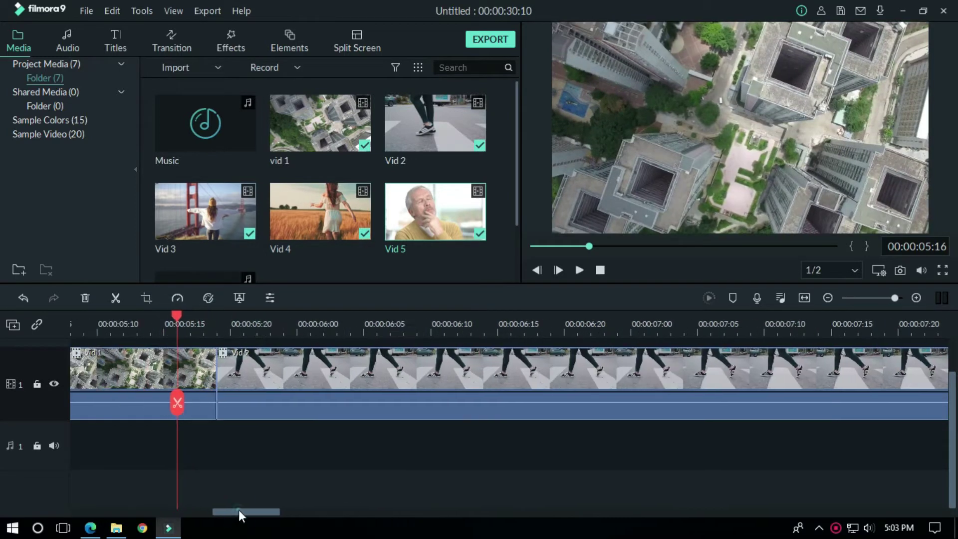
Take snapshots of the first frames of Vid 3, Vid 4 and Vid 5 at their clip starts
left_click_drag(257, 323, 204, 323)
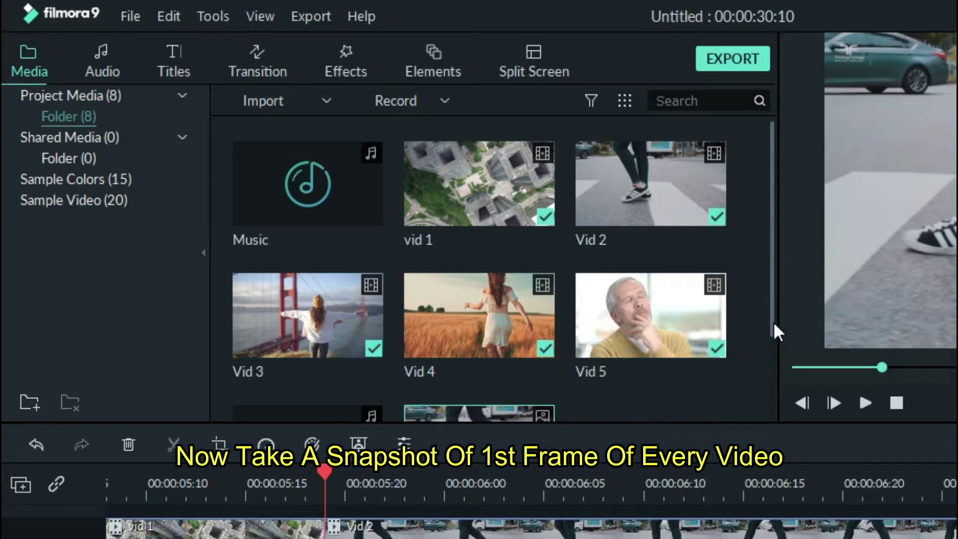
left_click_drag(774, 263, 772, 322)
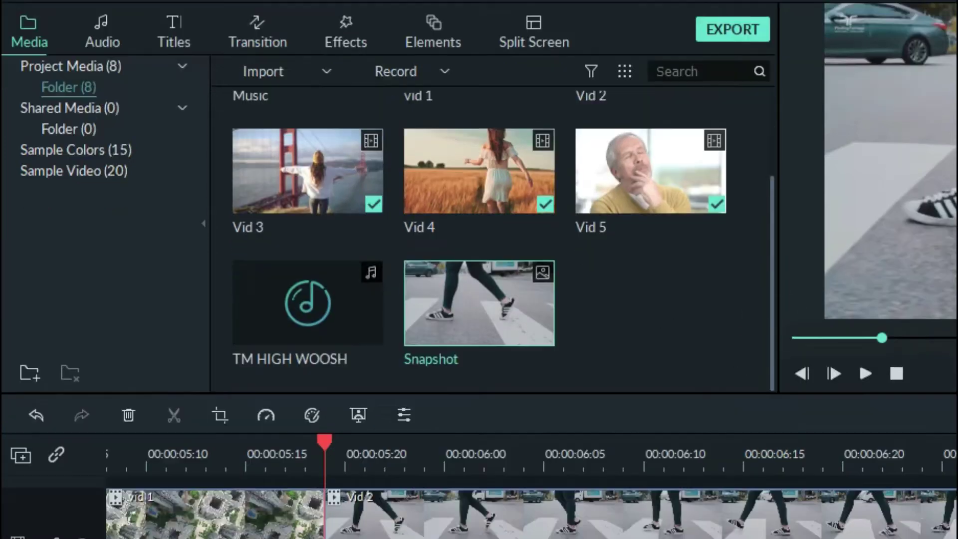
mouse_move(405, 500)
left_mouse_down()
mouse_move(563, 502)
mouse_move(591, 471)
left_mouse_up()
left_click_drag(653, 218, 685, 219)
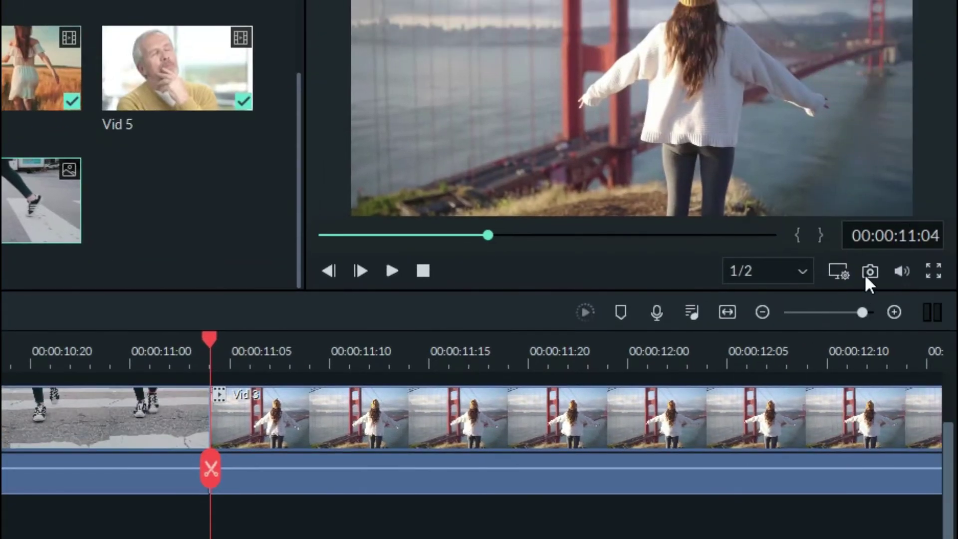
left_click(869, 272)
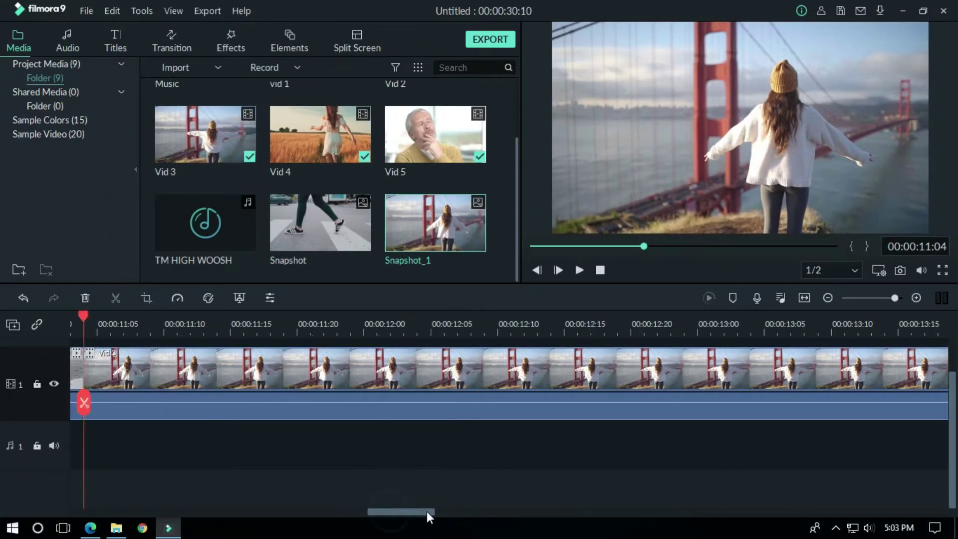
mouse_move(427, 512)
left_mouse_down()
mouse_move(551, 505)
mouse_move(694, 513)
left_mouse_up()
left_click(630, 323)
left_click(901, 270)
left_click(685, 323)
left_click(901, 271)
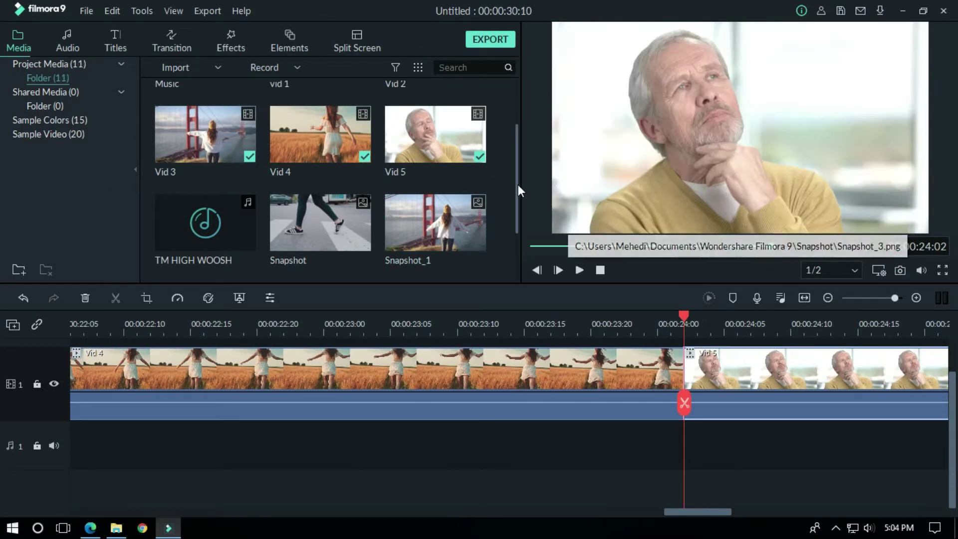
scroll(519, 218, "down", 2)
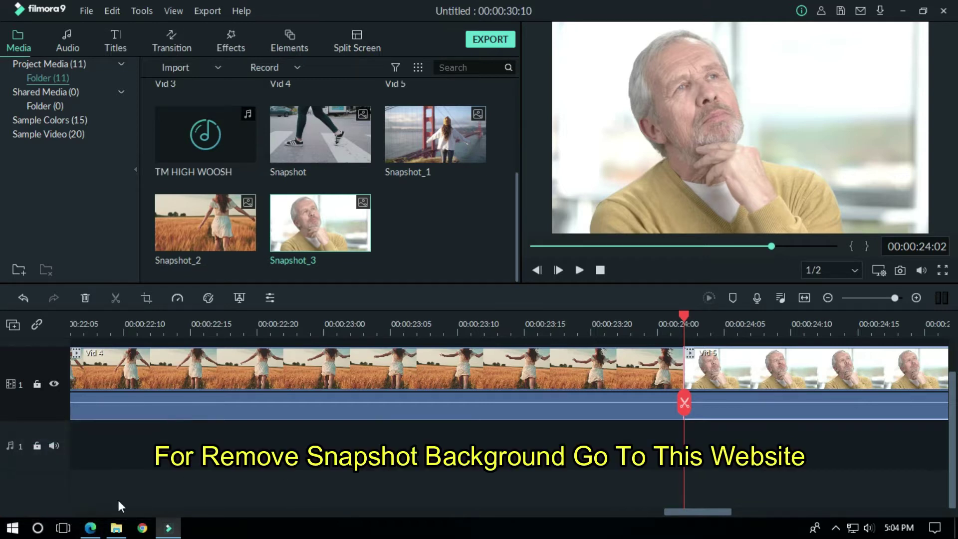
Bring up remove.bg in the browser and upload the first snapshot for background removal
left_click(90, 528)
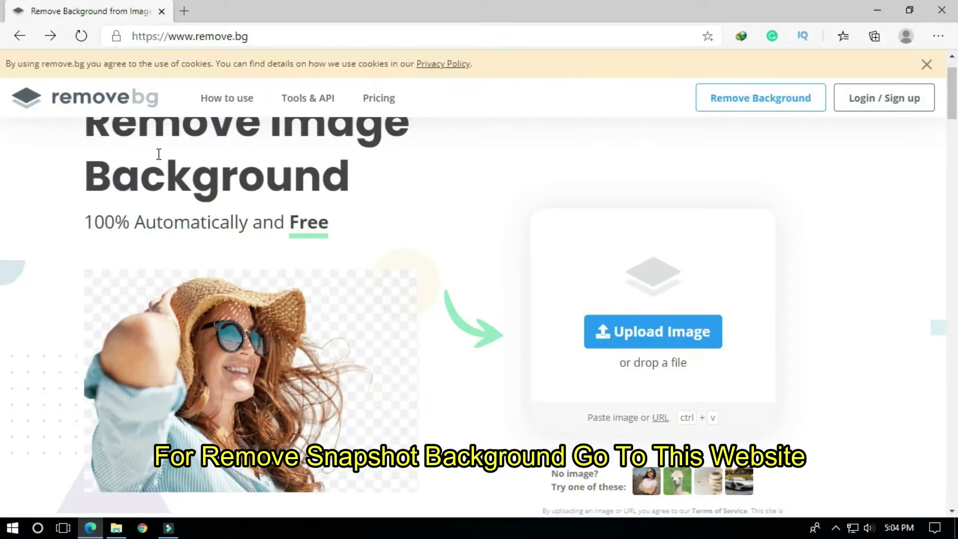
left_click(173, 36)
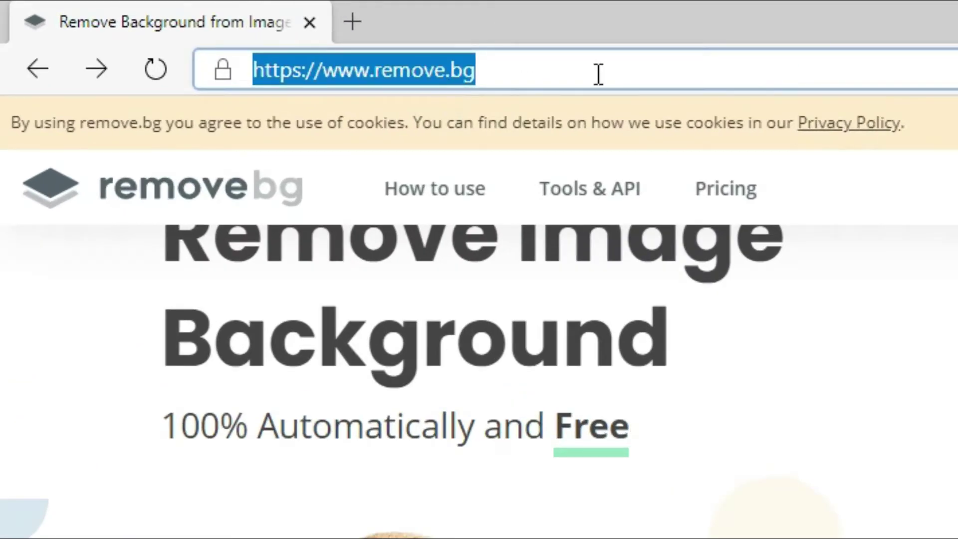
left_click(4, 183)
scroll(4, 183, "down", 1)
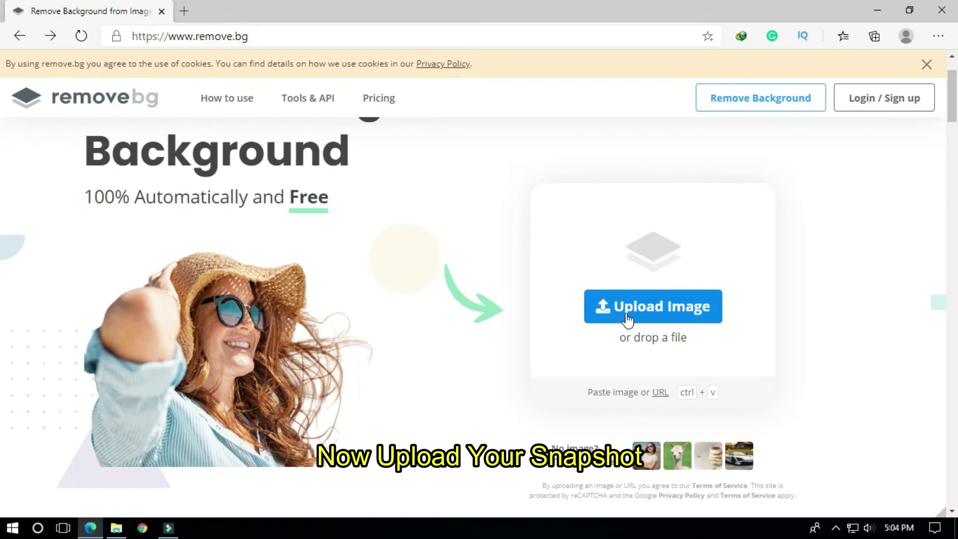
left_click(627, 320)
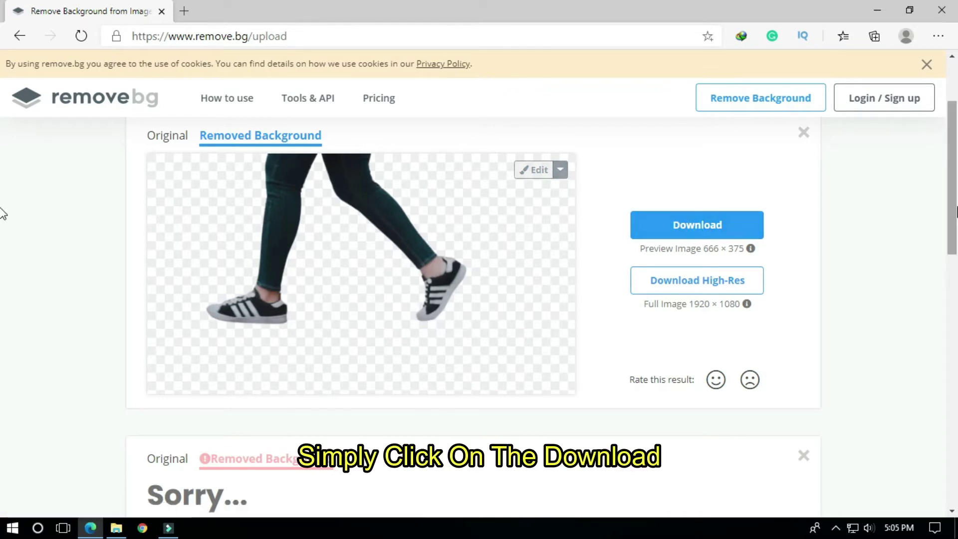
left_click_drag(953, 202, 955, 163)
Upload two more snapshots, including Snapshot_2, for background removal
left_click(524, 157)
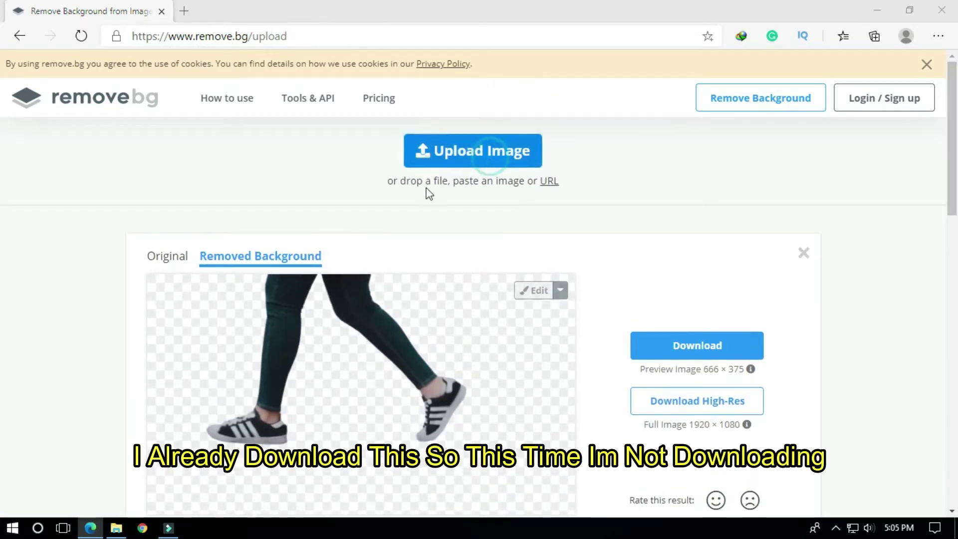
left_click(380, 321)
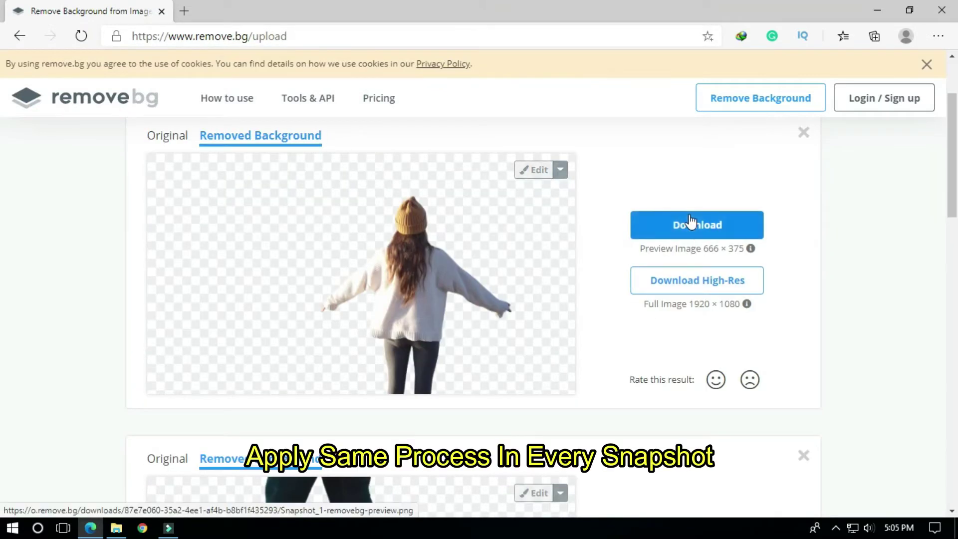
scroll(954, 139, "up", 2)
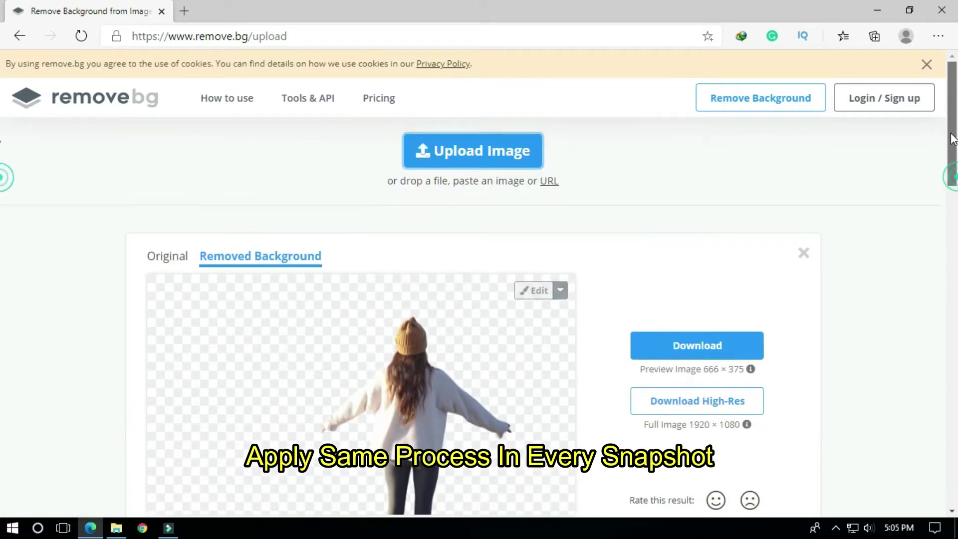
left_click(506, 151)
left_click(366, 312)
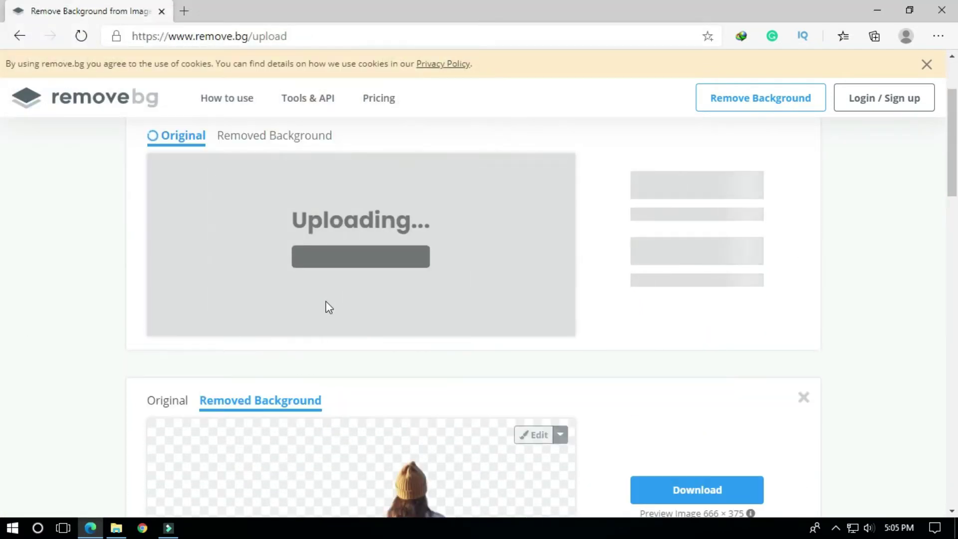
scroll(442, 176, "up", 2)
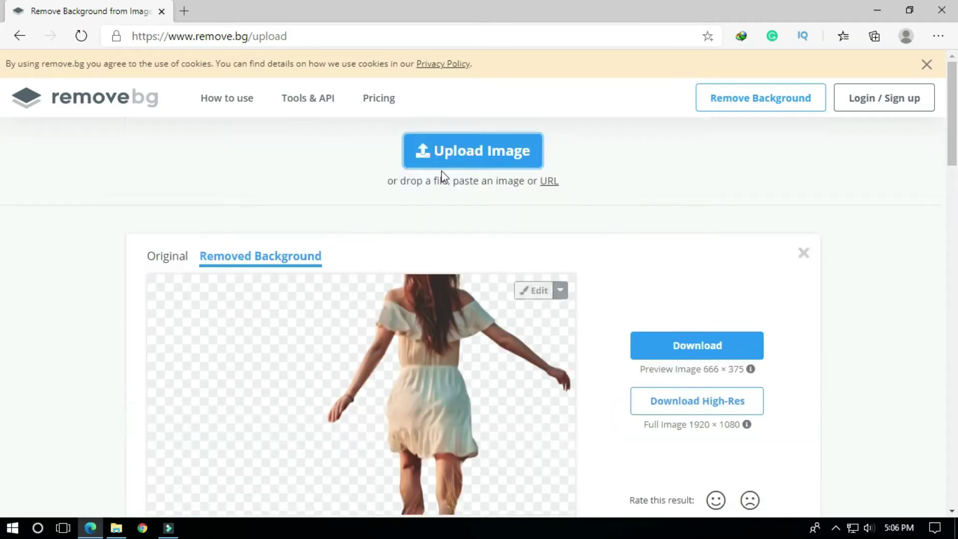
key("ctrl+v")
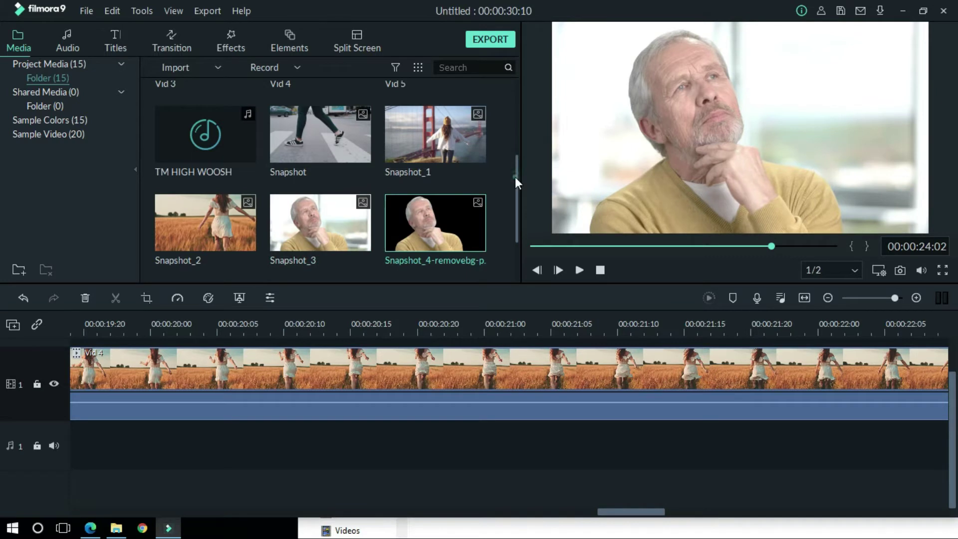
left_click_drag(516, 177, 514, 233)
Place the legs cutout above vid 1 and the bridge woman cutout near 6 seconds on track 2
left_click(361, 287)
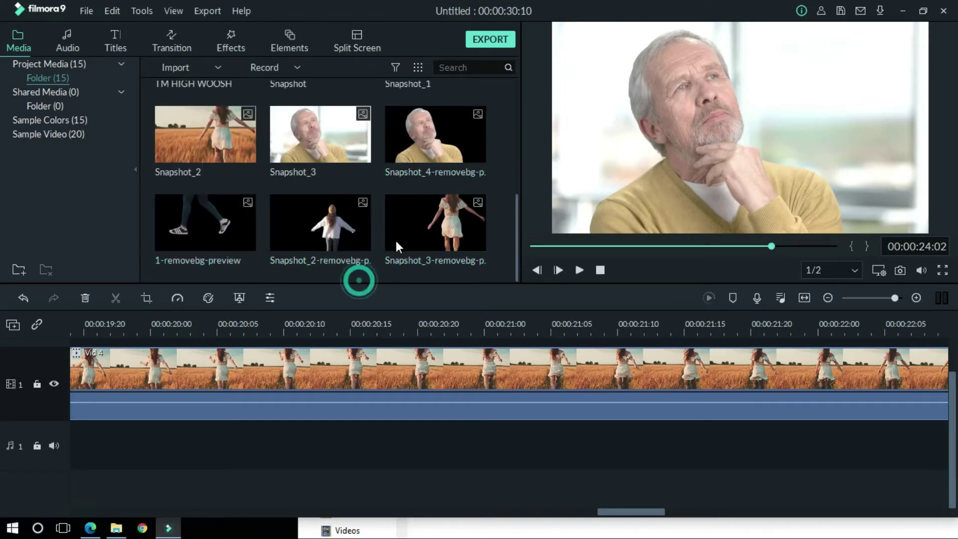
scroll(324, 482, "up", 5)
left_click_drag(290, 509, 165, 504)
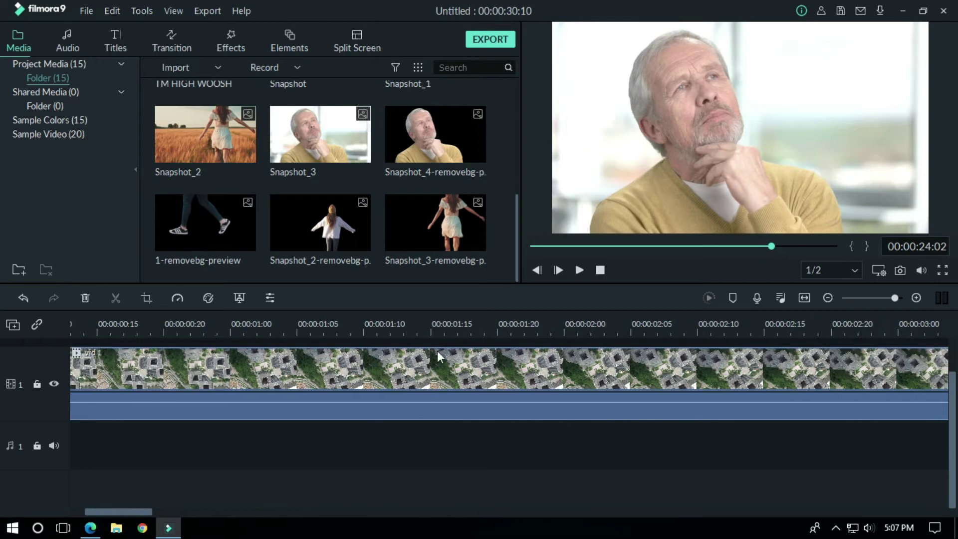
key("shift+z")
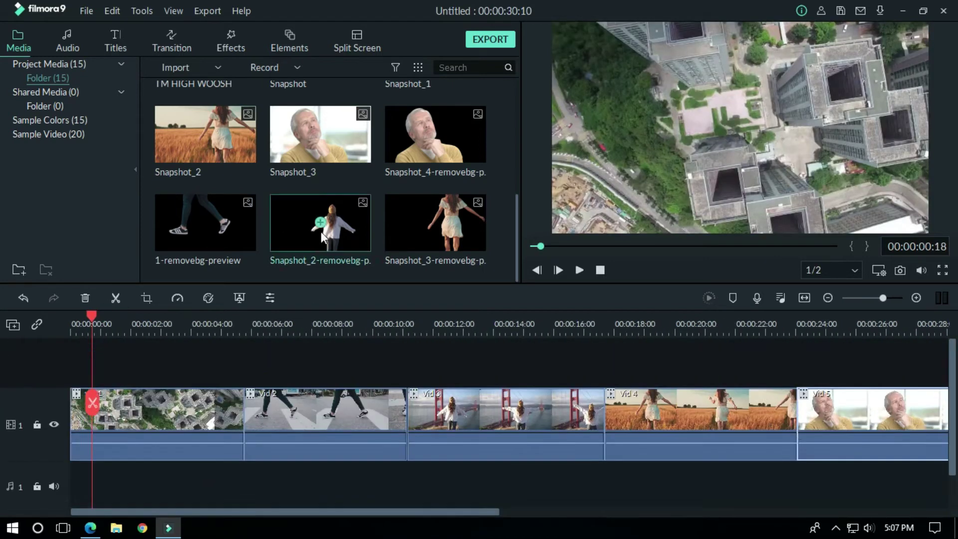
mouse_move(230, 228)
left_mouse_down()
mouse_move(124, 367)
mouse_move(124, 388)
left_mouse_up()
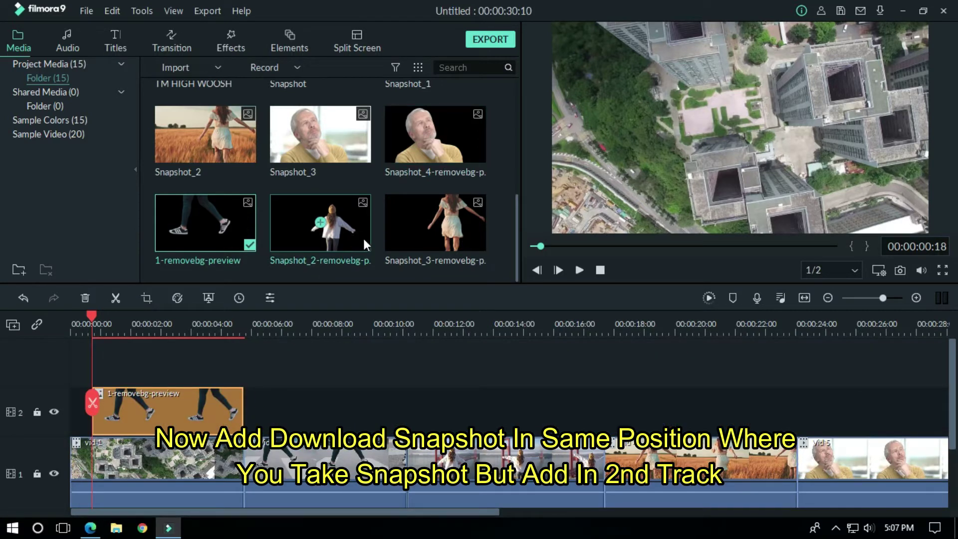
left_click_drag(356, 236, 262, 416)
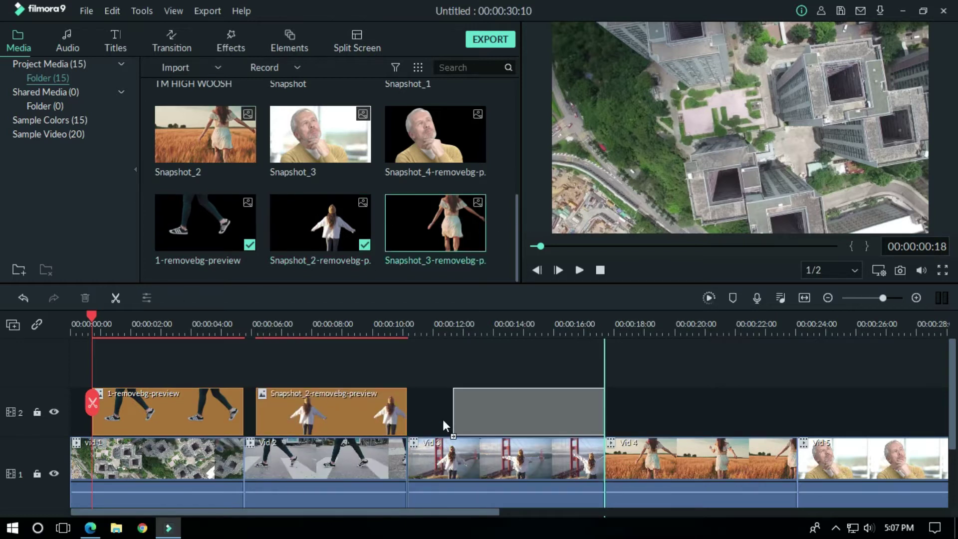
left_click_drag(446, 255, 449, 415)
left_click_drag(435, 135, 761, 420)
scroll(760, 394, "down", 1)
left_click(850, 376)
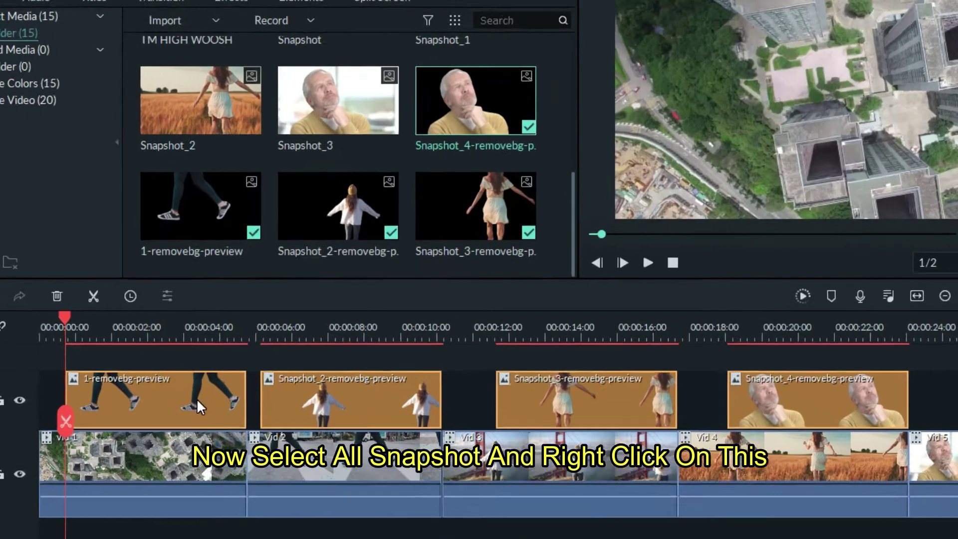
Change the selected snapshot cutouts' duration from five seconds to 00:00:01:00
right_click(202, 385)
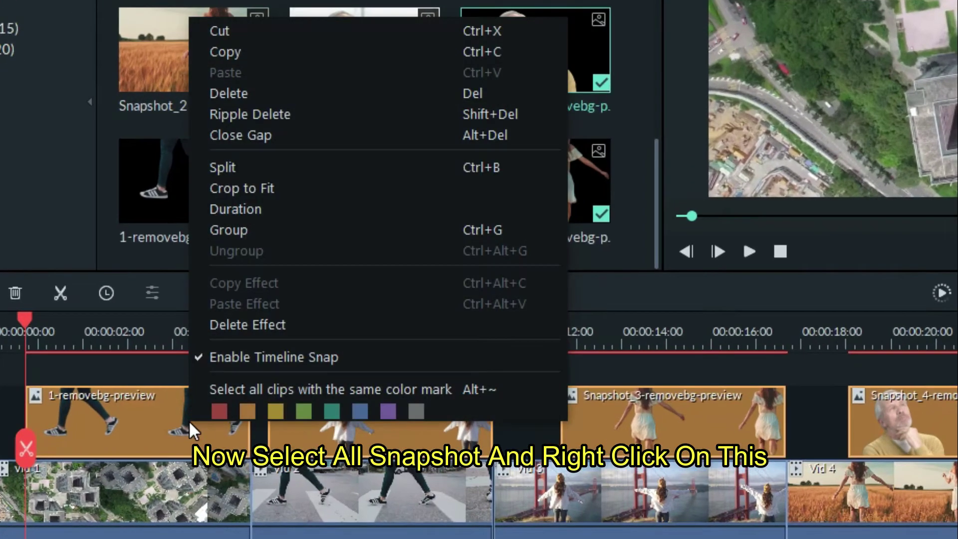
left_click(229, 210)
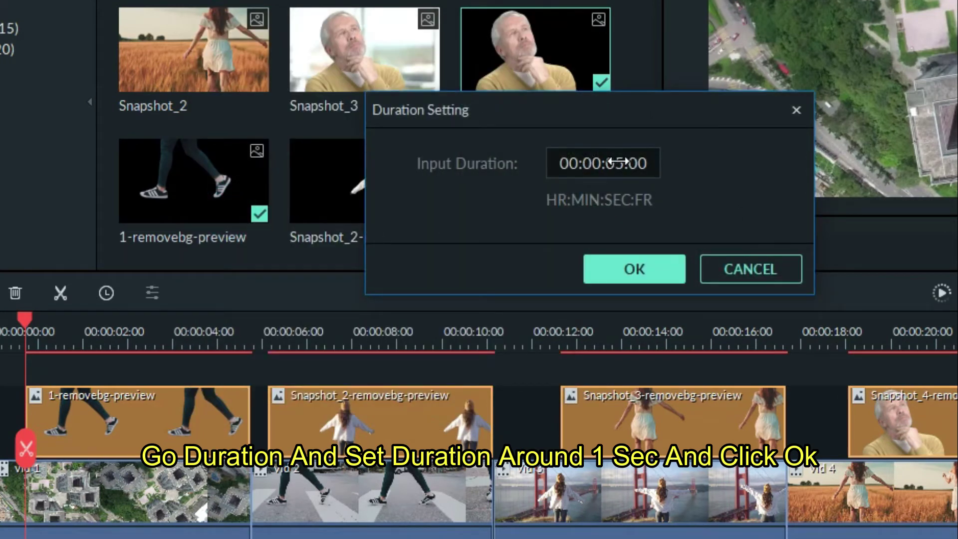
left_click(621, 163)
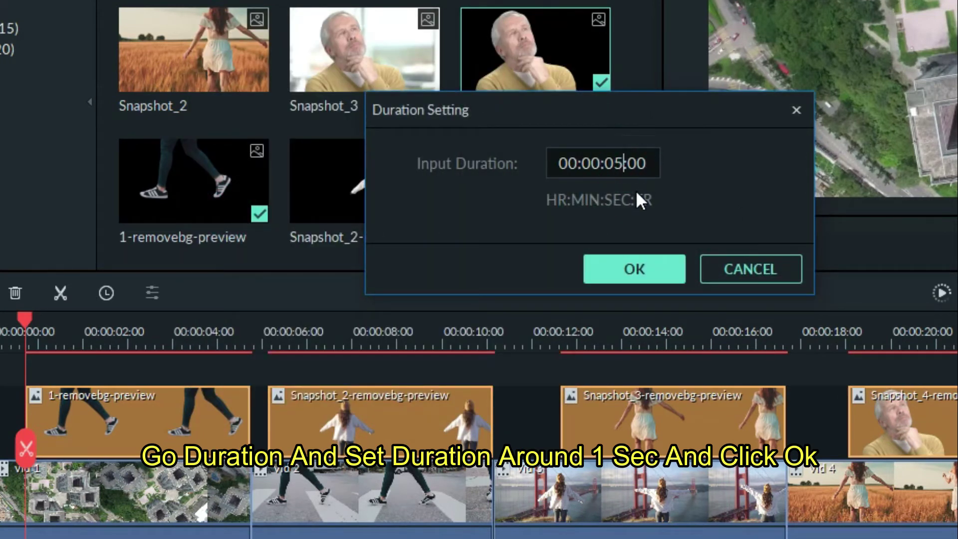
key("BackSpace")
type("1")
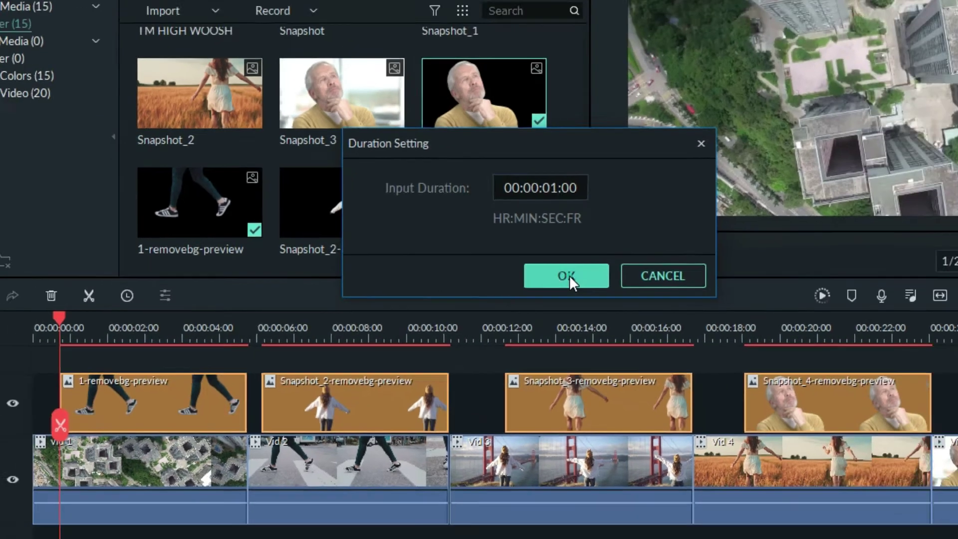
left_click(567, 275)
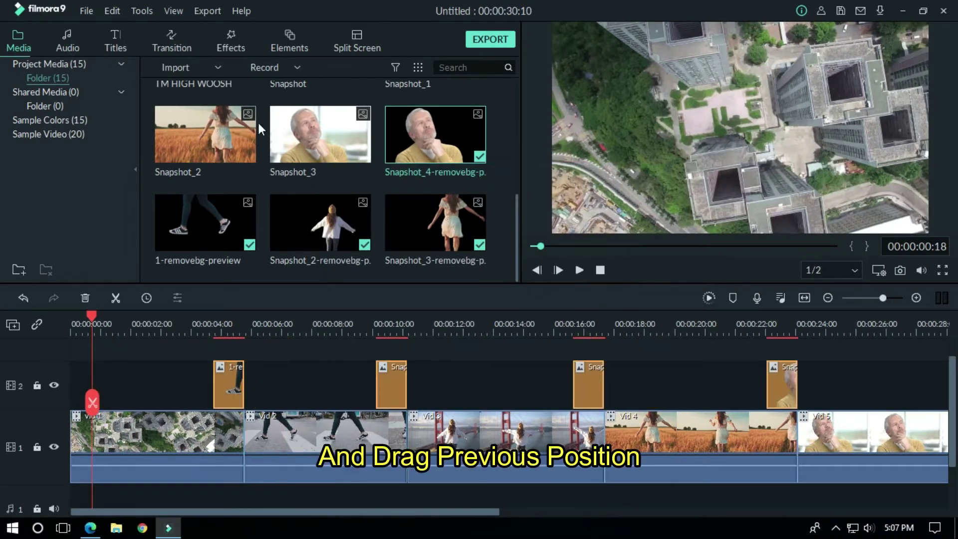
Apply the Bounce to zoom out 1 motion to the first snapshot cutout
left_click(257, 438)
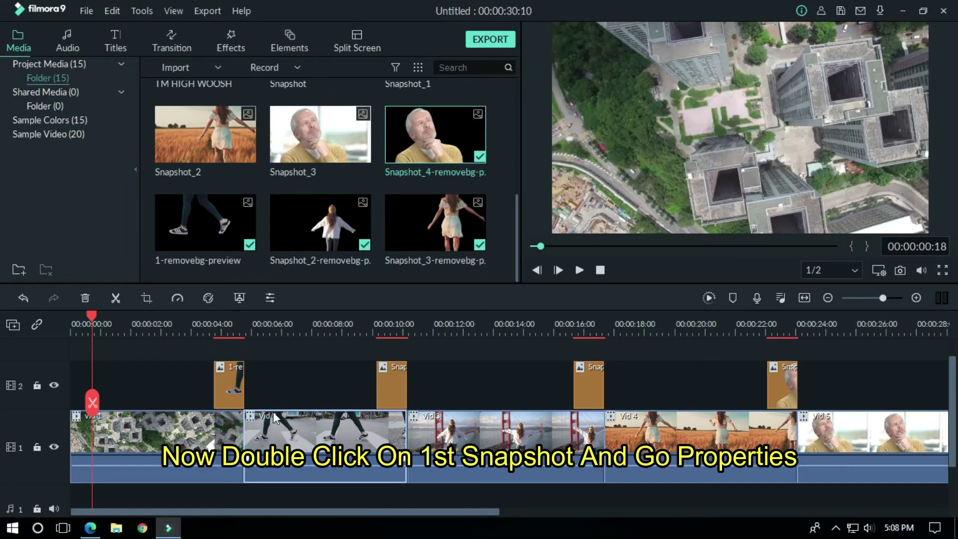
double_click(229, 368)
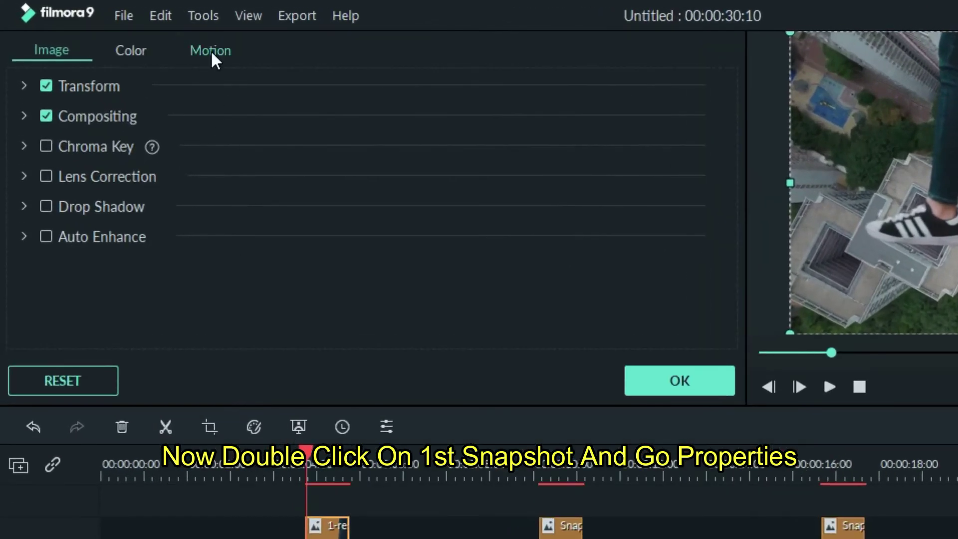
left_click(211, 50)
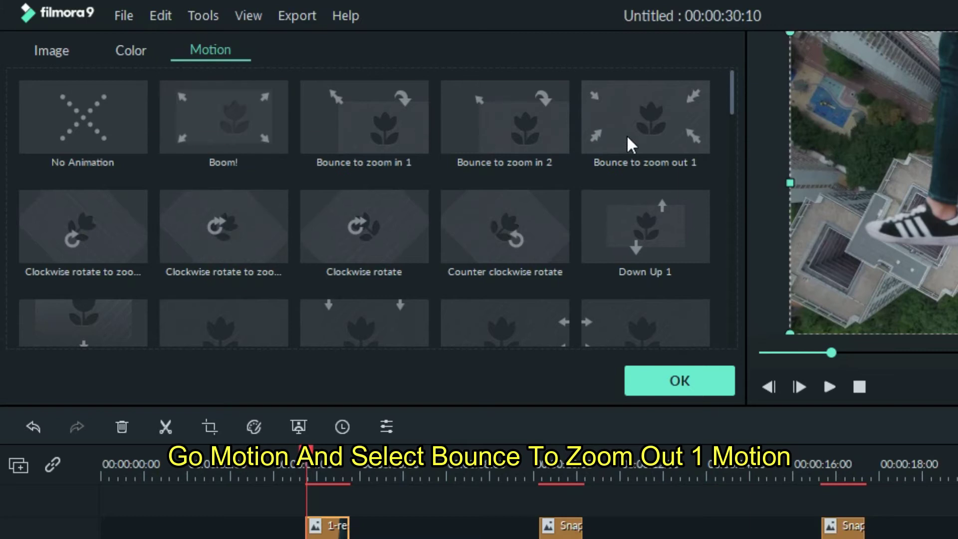
left_click(640, 134)
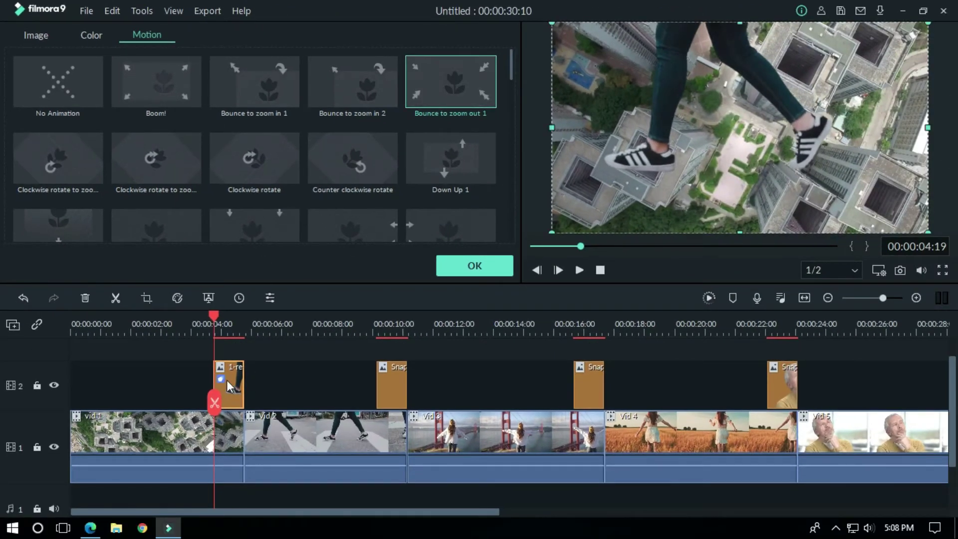
Copy that motion effect and paste it onto the second, third and fourth cutouts
right_click(227, 380)
left_click(274, 344)
right_click(395, 368)
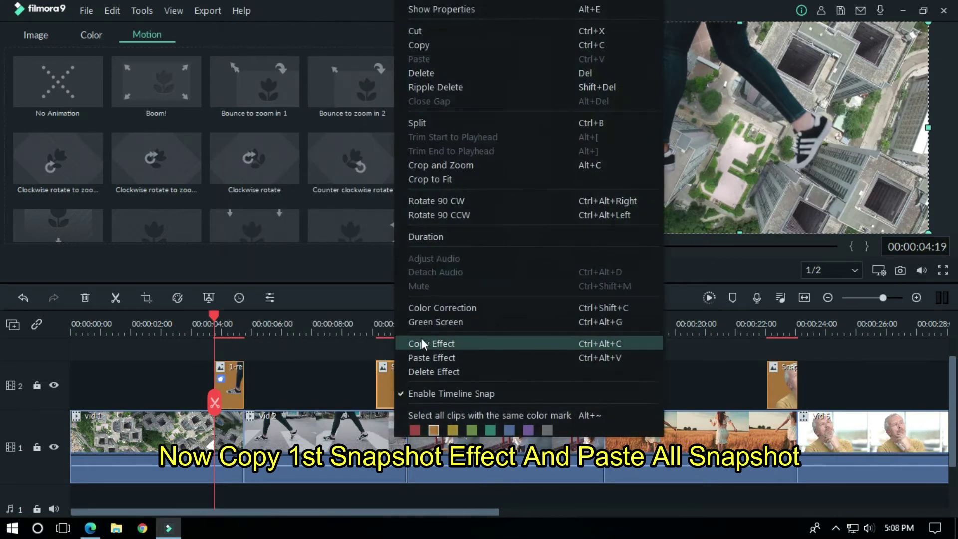
left_click(427, 358)
left_click(588, 378)
right_click(588, 379)
left_click(629, 358)
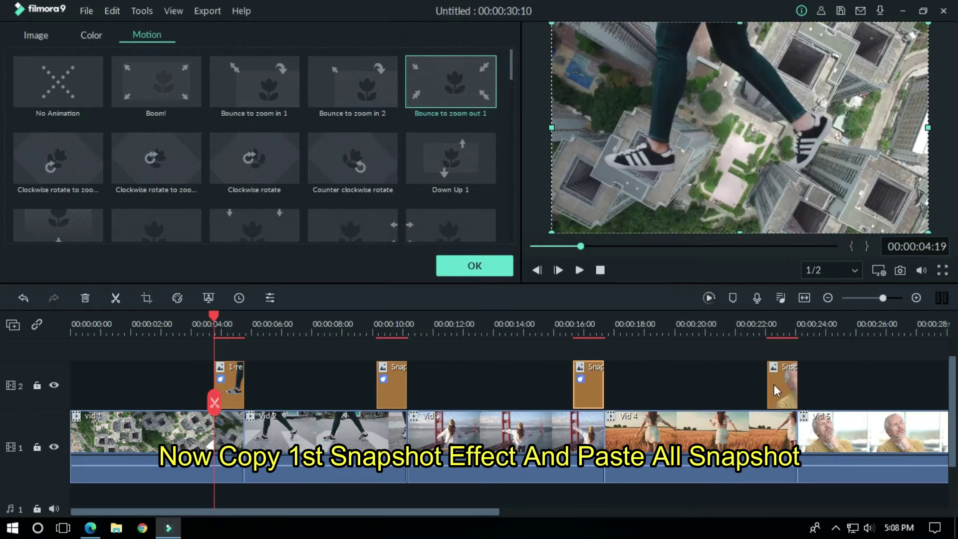
left_click(789, 383)
right_click(789, 383)
left_click(779, 358)
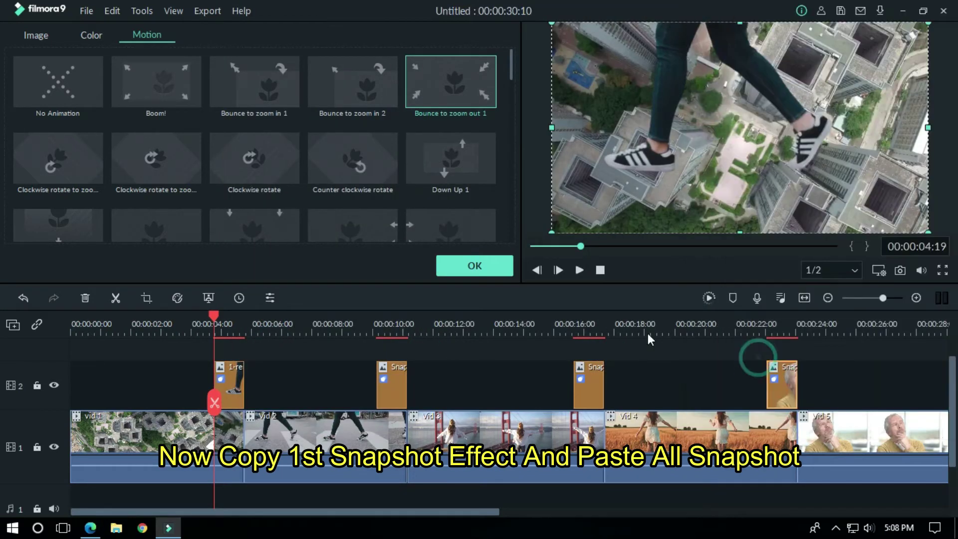
left_click(498, 267)
scroll(518, 219, "up", 3)
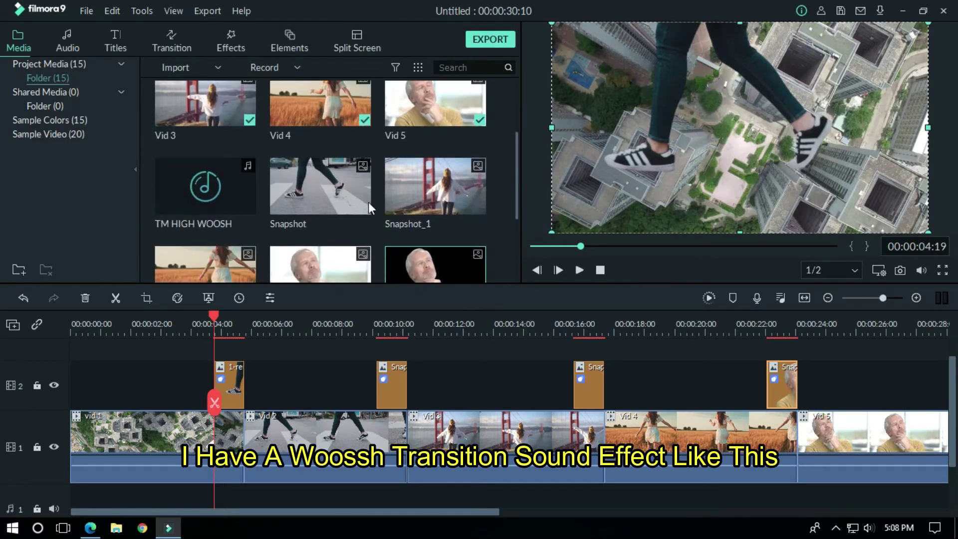
Preview TM HIGH WOOSH, place it at the first cut, and slightly lengthen its end
double_click(233, 204)
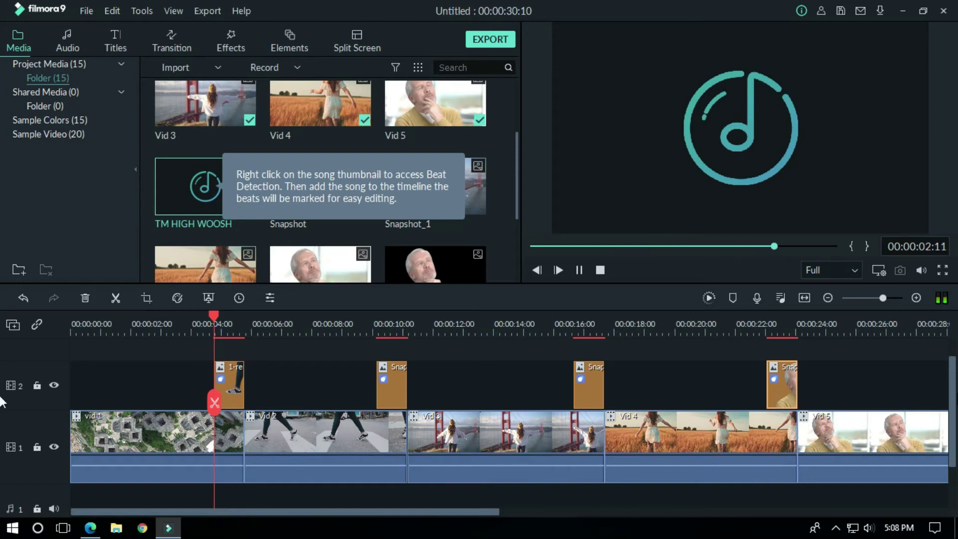
left_click_drag(953, 370, 953, 405)
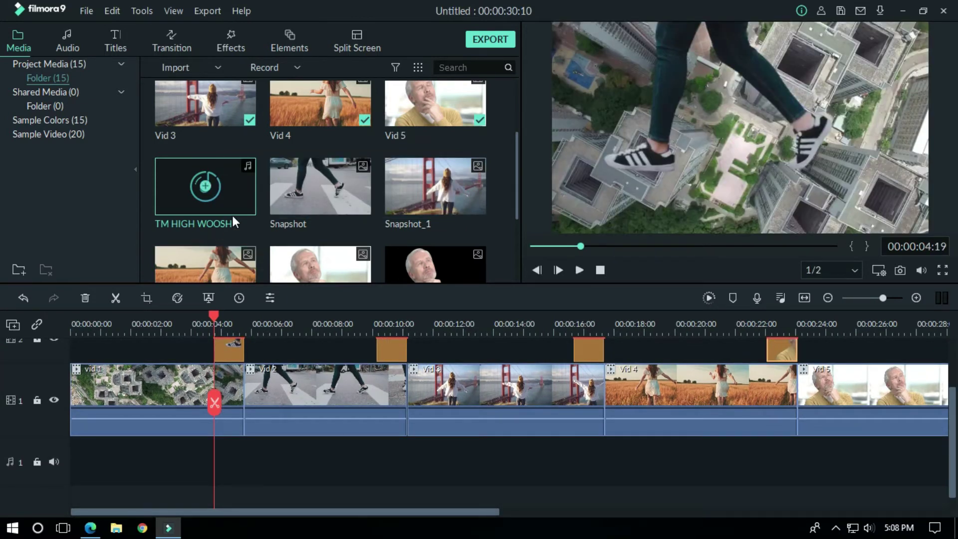
left_click_drag(229, 307, 225, 461)
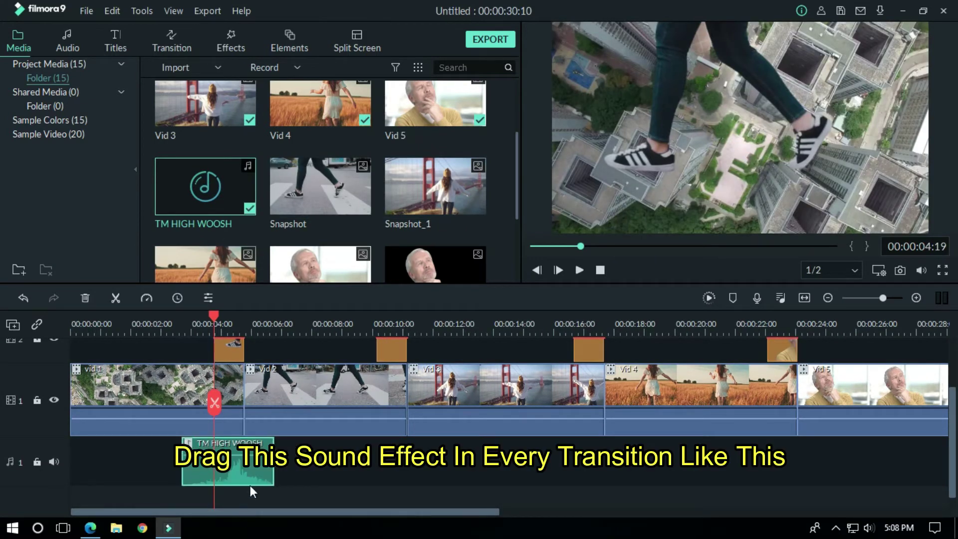
scroll(230, 312, "up", 5)
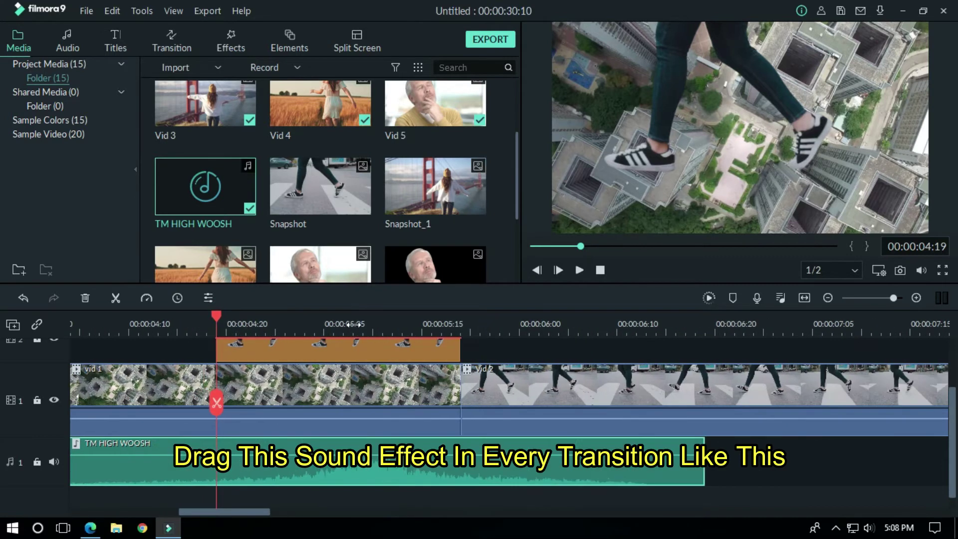
left_click(377, 463)
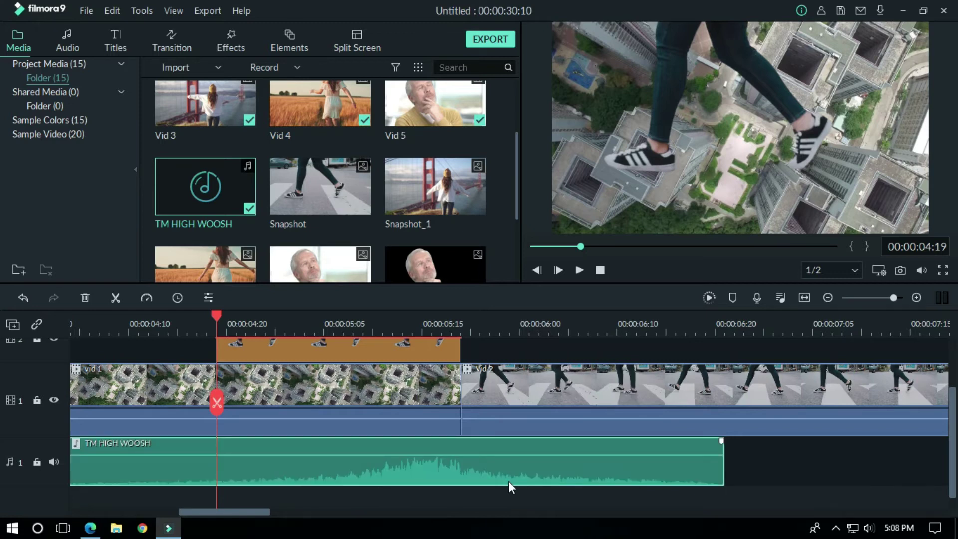
left_click(528, 473)
scroll(569, 323, "down", 3)
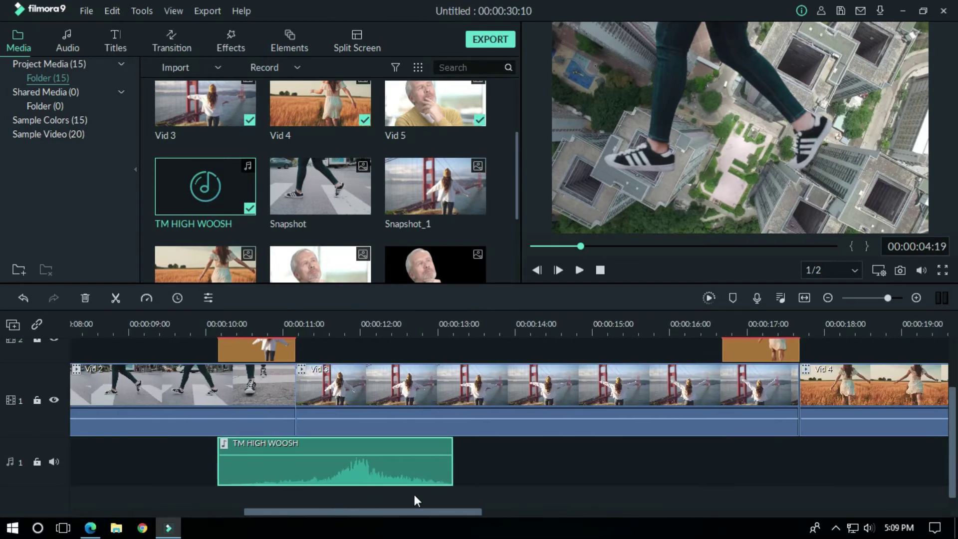
mouse_move(228, 205)
left_mouse_down()
mouse_move(393, 494)
mouse_move(502, 520)
mouse_move(405, 458)
left_mouse_up()
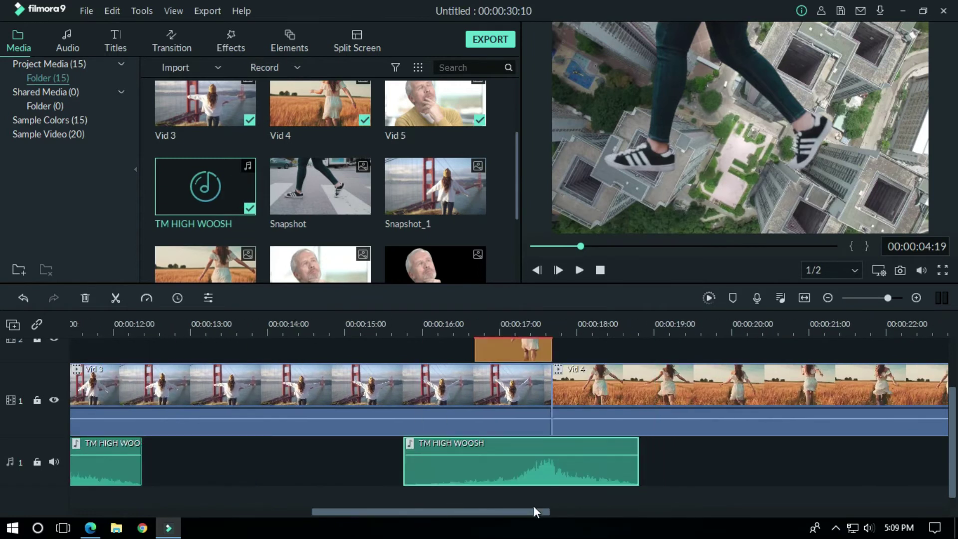
left_click_drag(534, 511, 629, 511)
left_click_drag(206, 187, 555, 432)
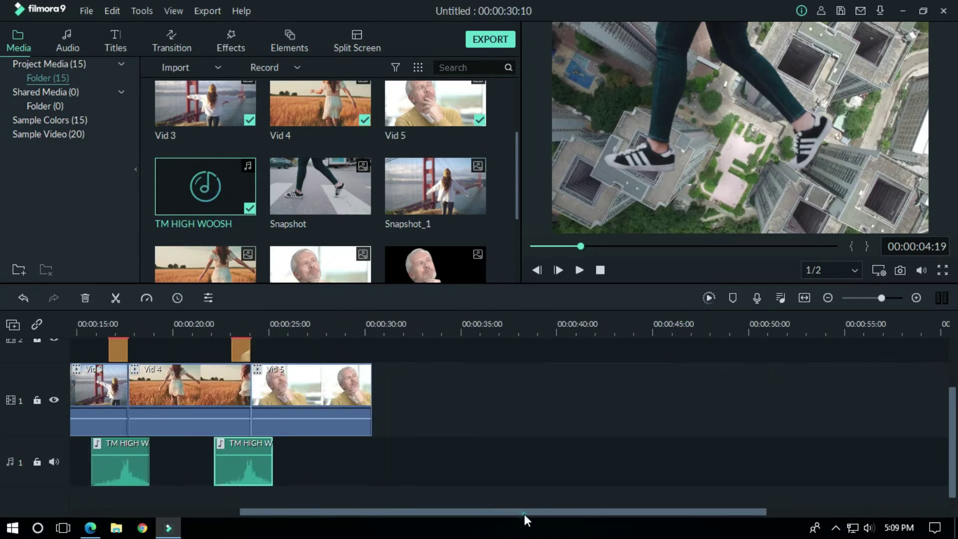
scroll(514, 175, "up", 3)
left_click_drag(205, 124, 125, 466)
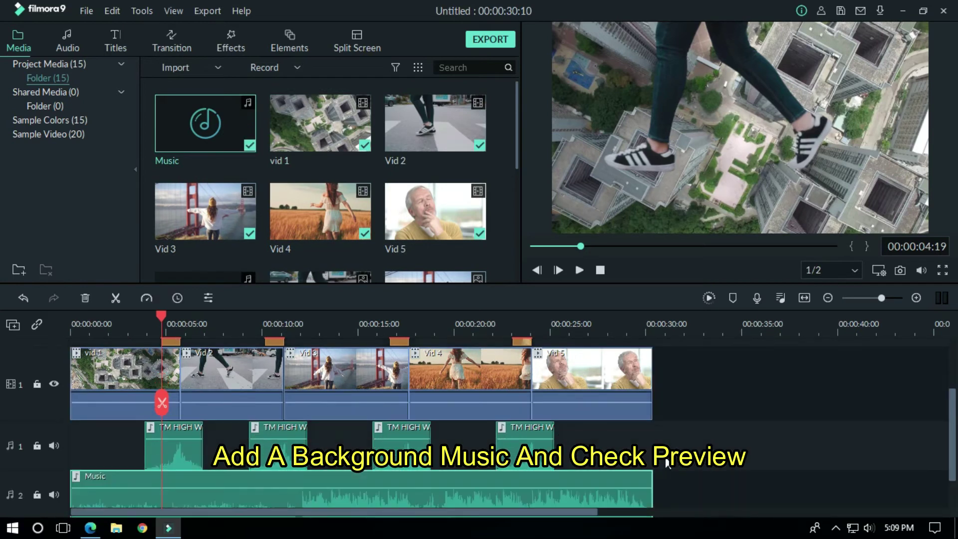
Play the project back in the preview, then stop playback
left_click(579, 270)
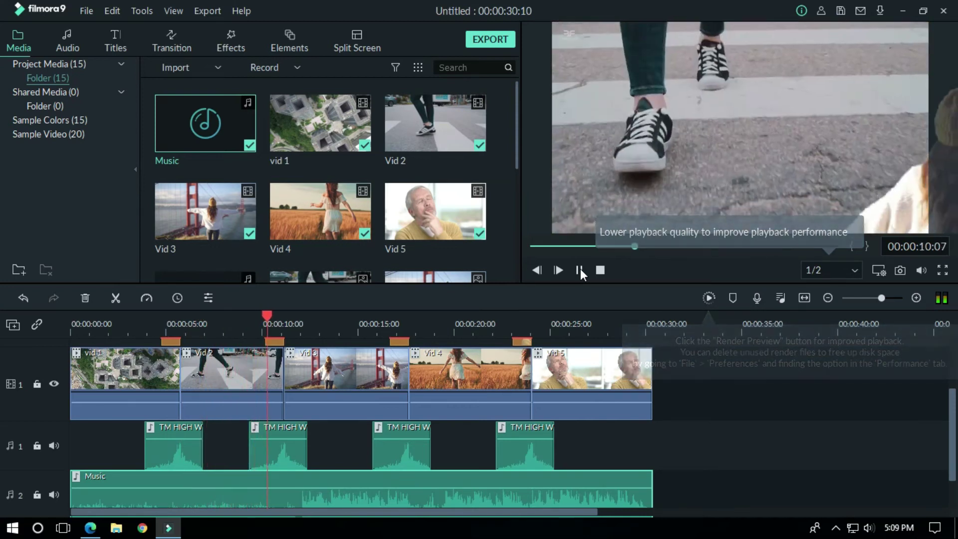
left_click(581, 268)
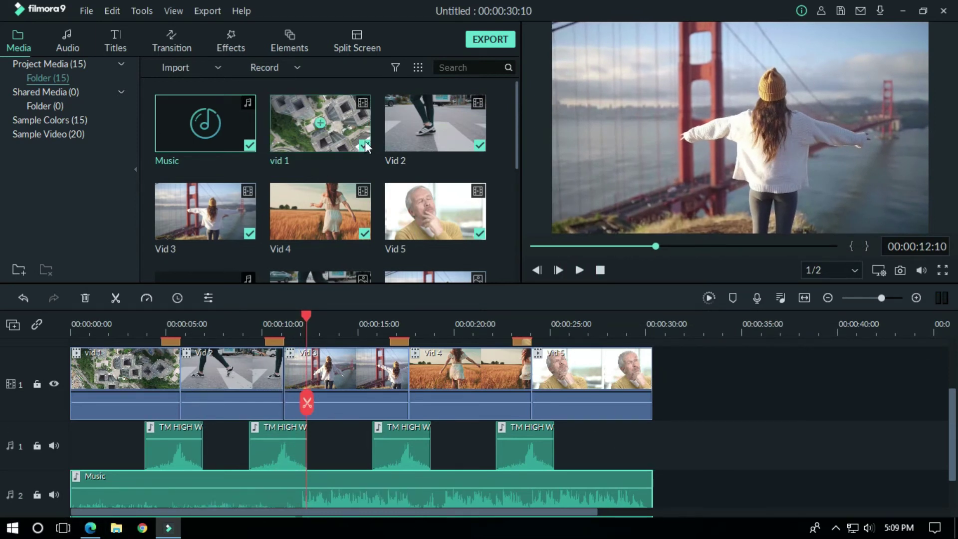
Open the export settings and select the current output name for replacement
left_click(491, 40)
triple_click(488, 144)
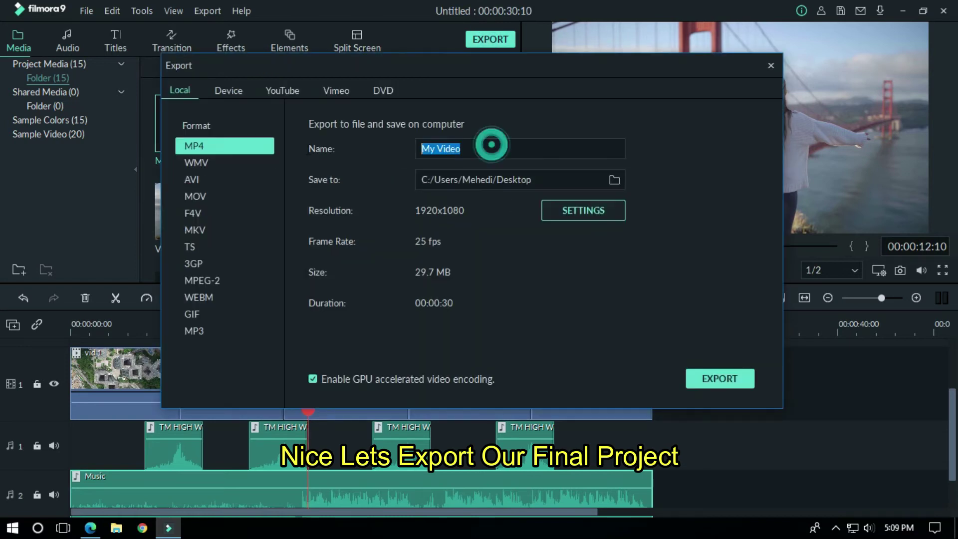
type("Advance Transition")
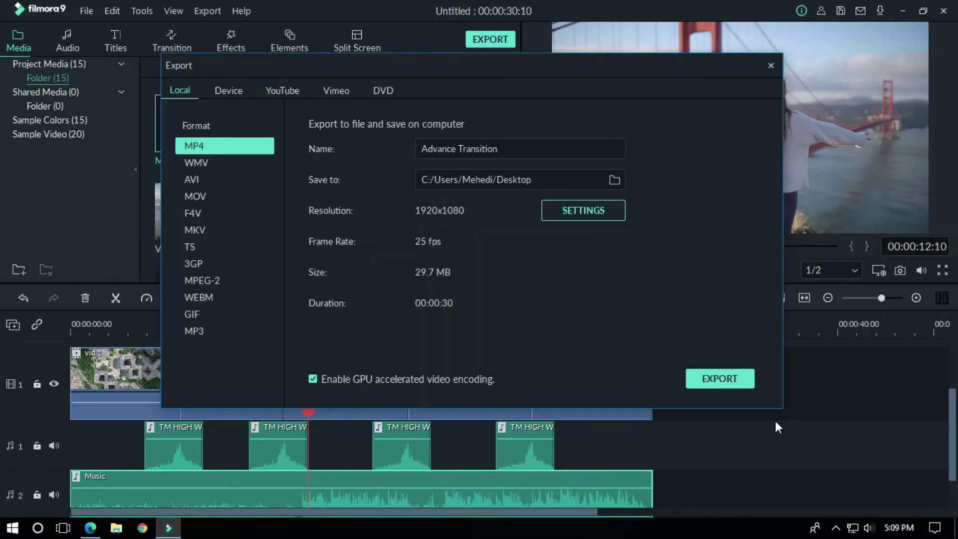